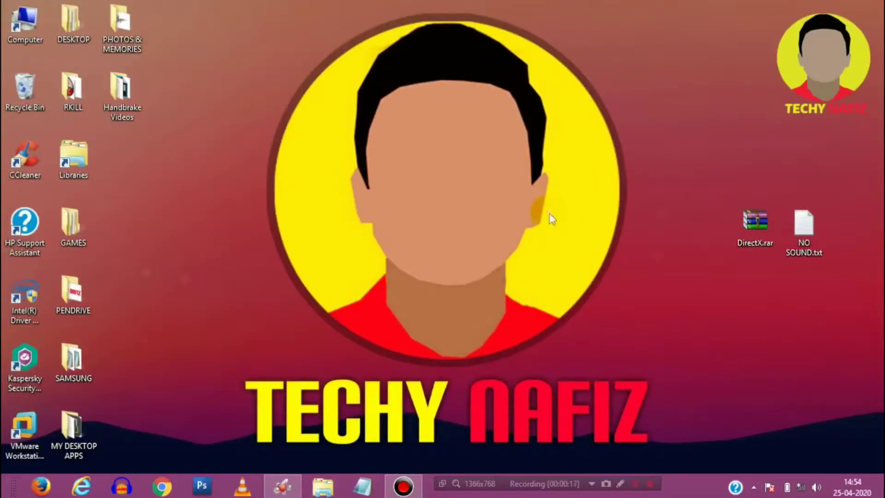
# Browse to C:\Program Files\Rockstar Games\Grand Theft Auto V and run Launcher.exe
pyautogui.click(542, 196)
pyautogui.click(463, 198)
pyautogui.click(374, 198)
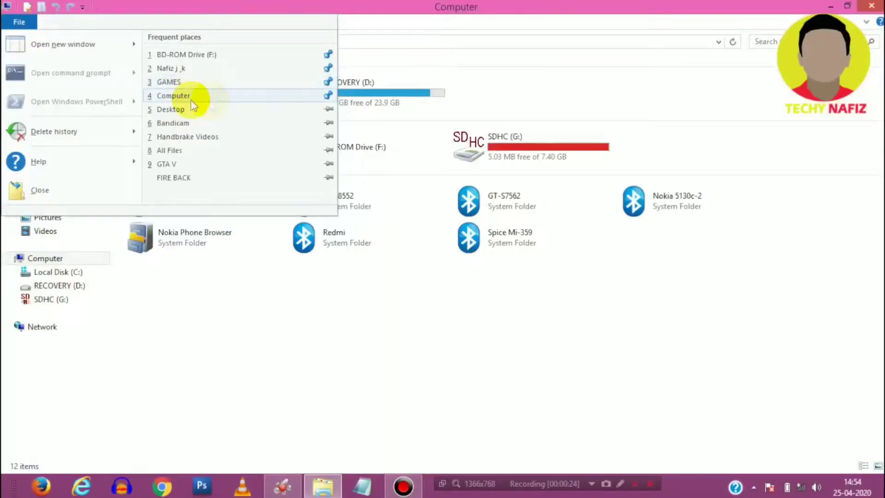
pyautogui.doubleClick(189, 79)
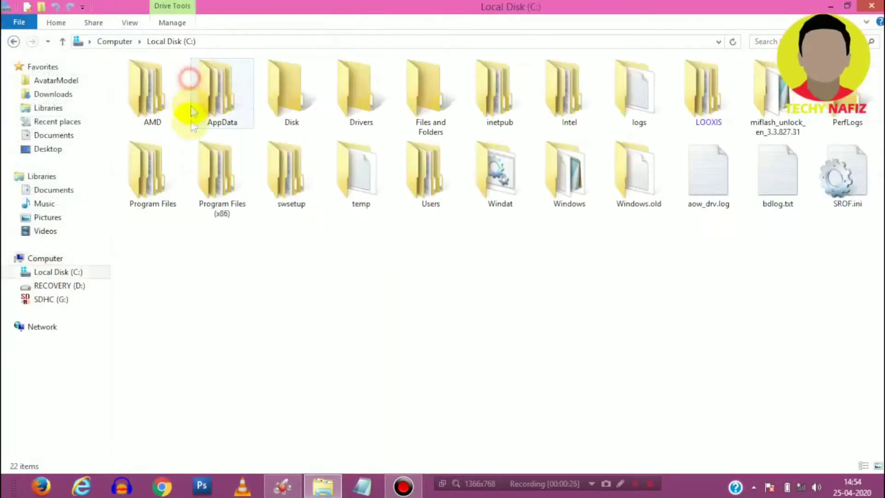
pyautogui.doubleClick(182, 189)
pyautogui.doubleClick(458, 247)
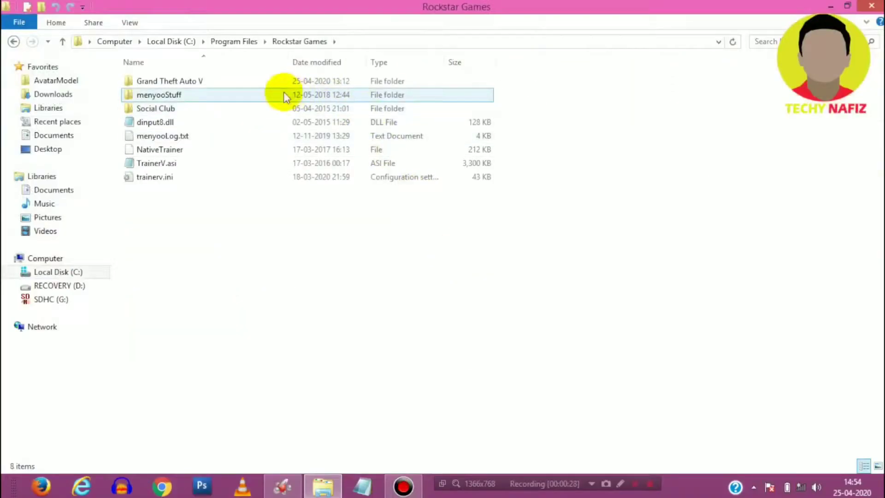
pyautogui.doubleClick(278, 80)
pyautogui.doubleClick(492, 175)
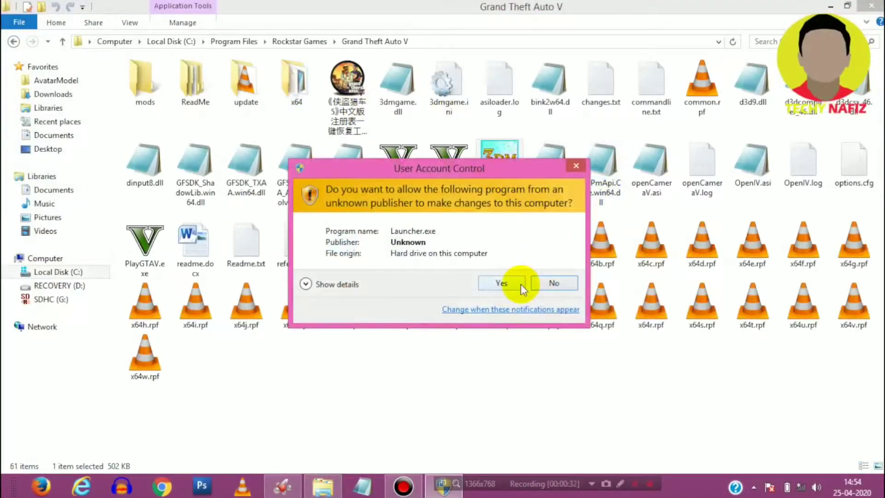
# Approve the User Account Control prompt so the GTA V launcher starts the game
pyautogui.click(521, 284)
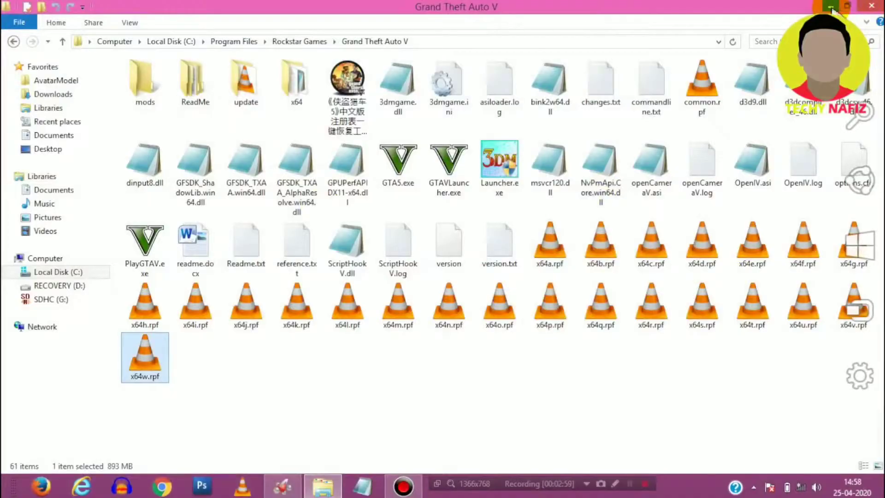
# Minimize Explorer, refresh the desktop and select the DirectX.rar archive
pyautogui.click(832, 8)
pyautogui.rightClick(538, 113)
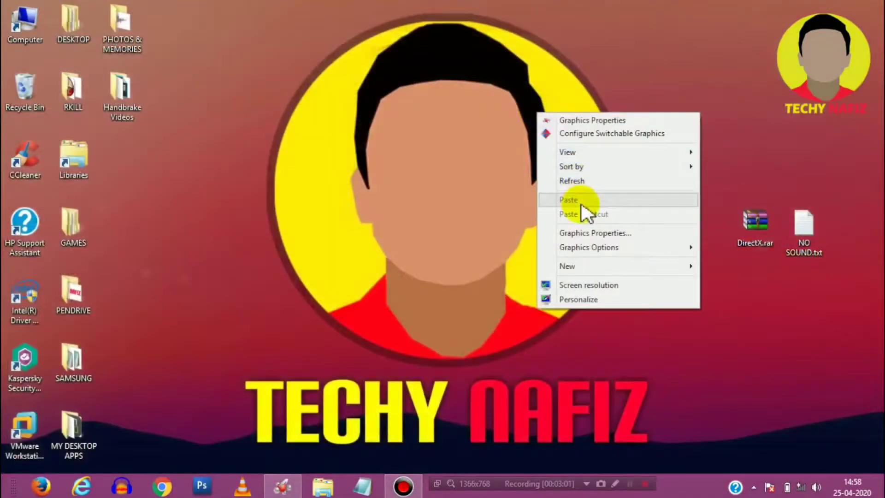
pyautogui.click(590, 180)
pyautogui.click(751, 228)
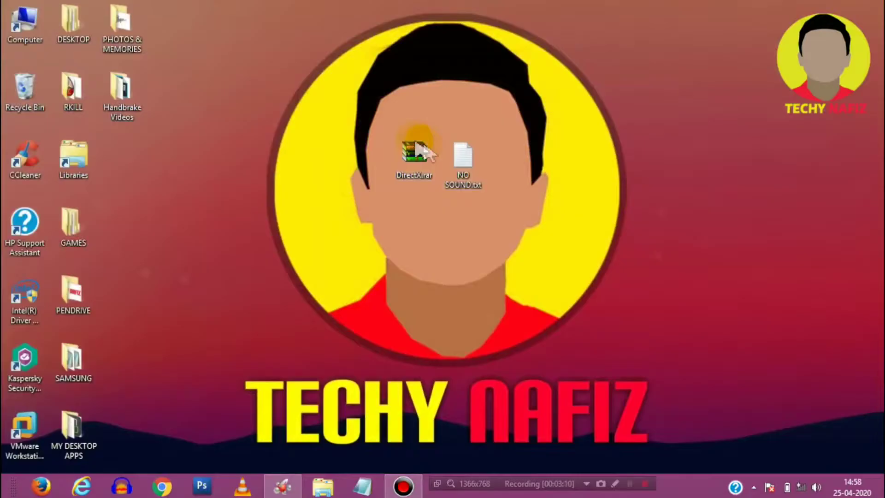
pyautogui.click(402, 155)
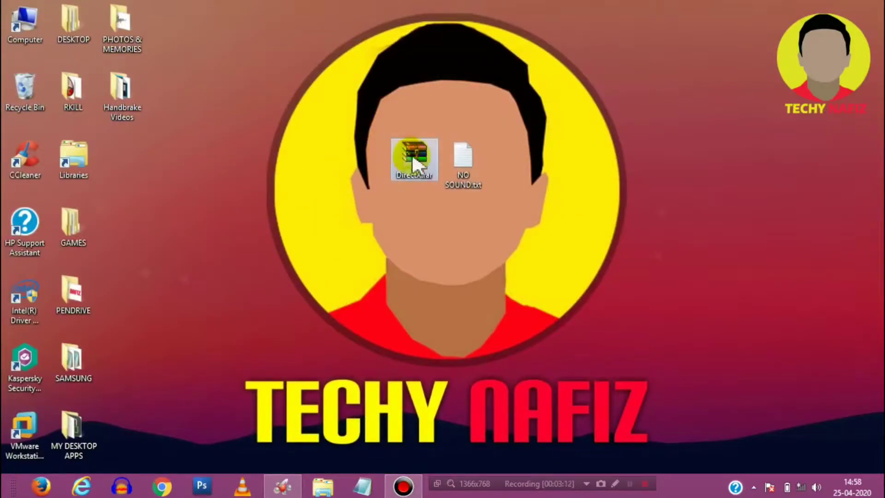
# Go through Computer and Local Disk (C:) into C:\Windows\System32
pyautogui.doubleClick(16, 33)
pyautogui.doubleClick(223, 94)
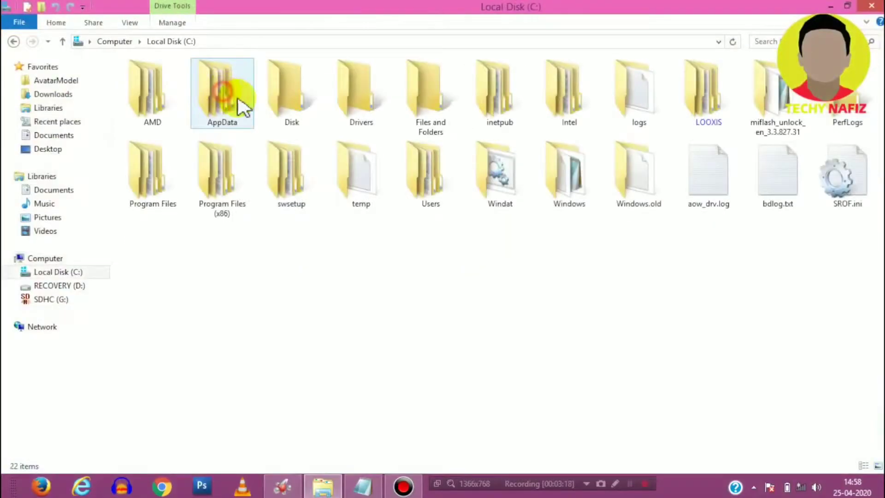
pyautogui.click(569, 167)
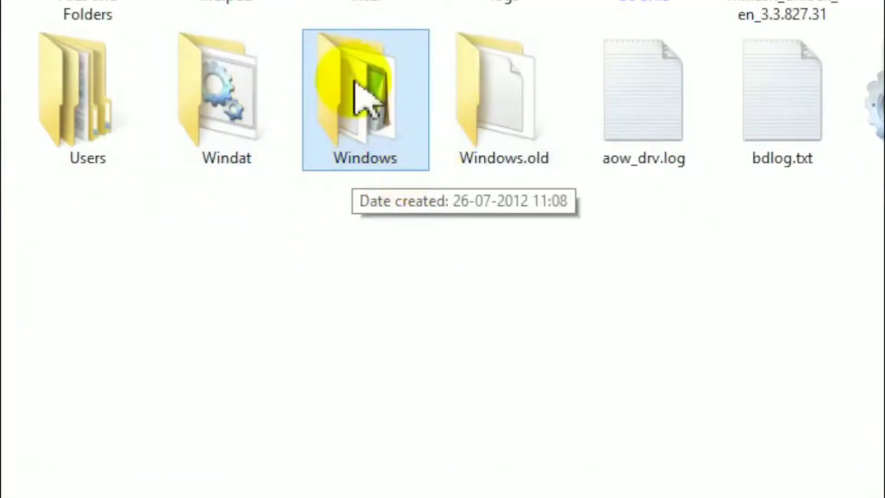
pyautogui.doubleClick(359, 147)
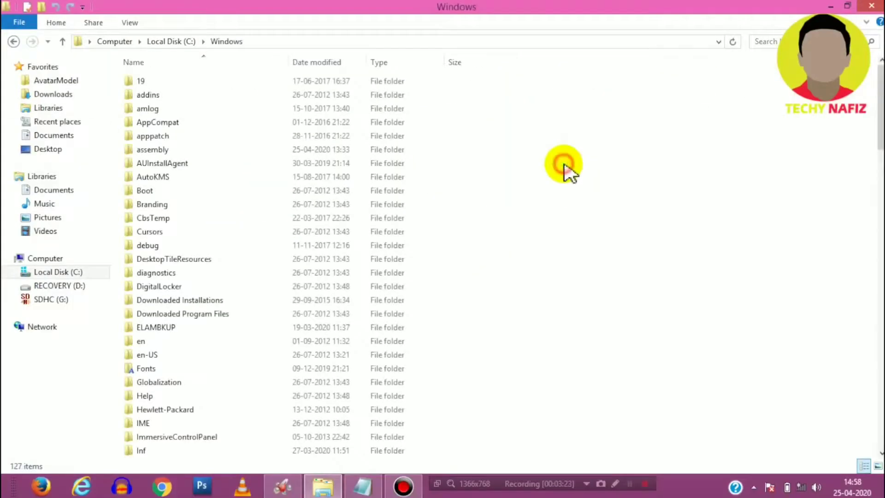
pyautogui.scroll(-6, 249, 161)
pyautogui.scroll(-1, 193, 212)
pyautogui.scroll(-4, 180, 221)
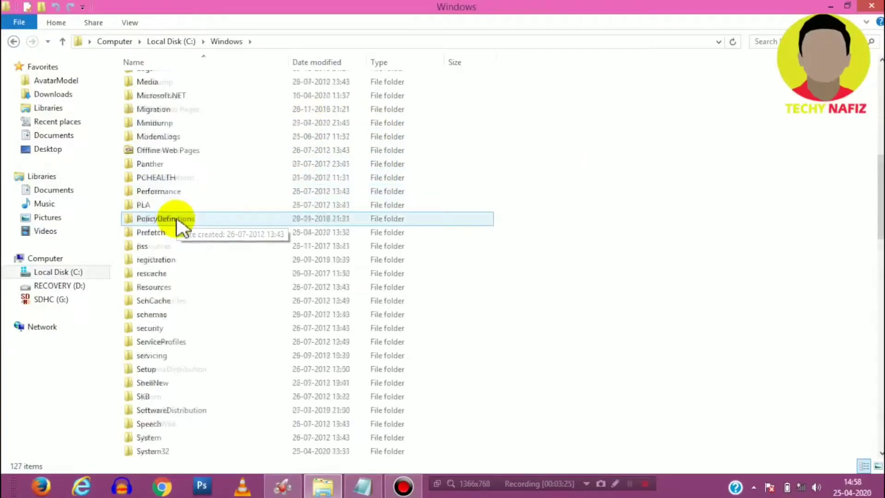
pyautogui.scroll(-2, 181, 230)
pyautogui.scroll(-3, 183, 235)
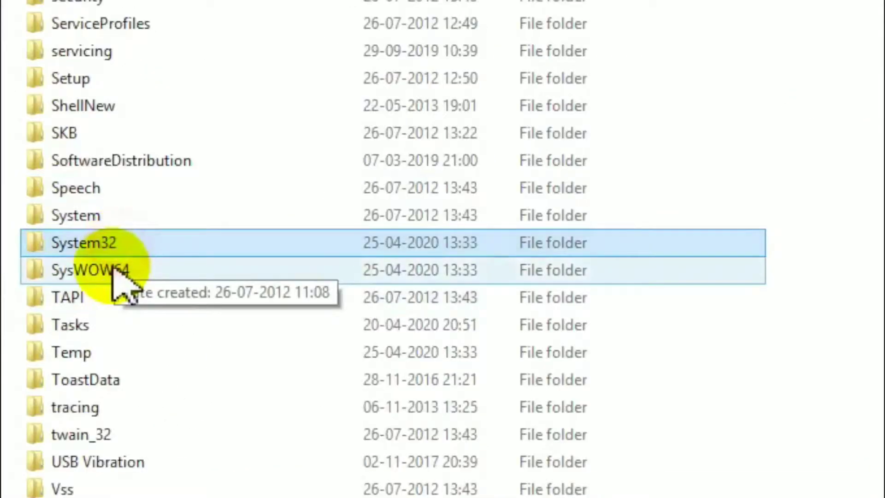
pyautogui.click(121, 267)
pyautogui.click(83, 242)
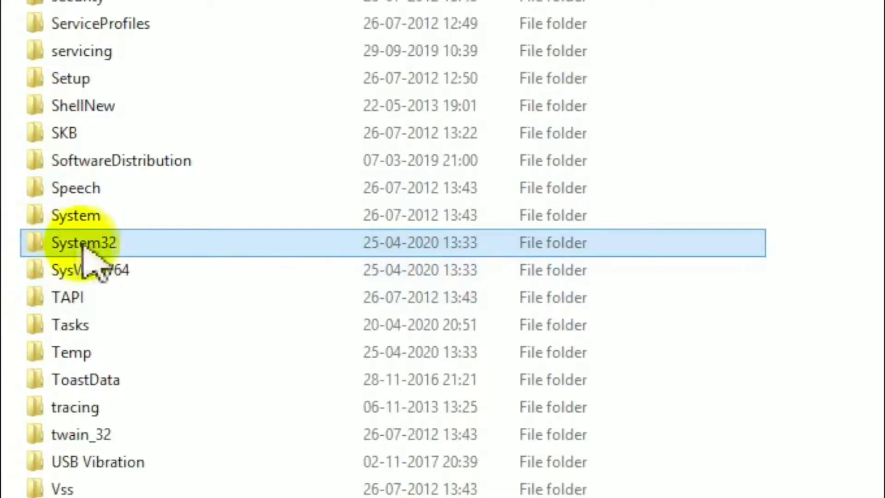
pyautogui.doubleClick(192, 244)
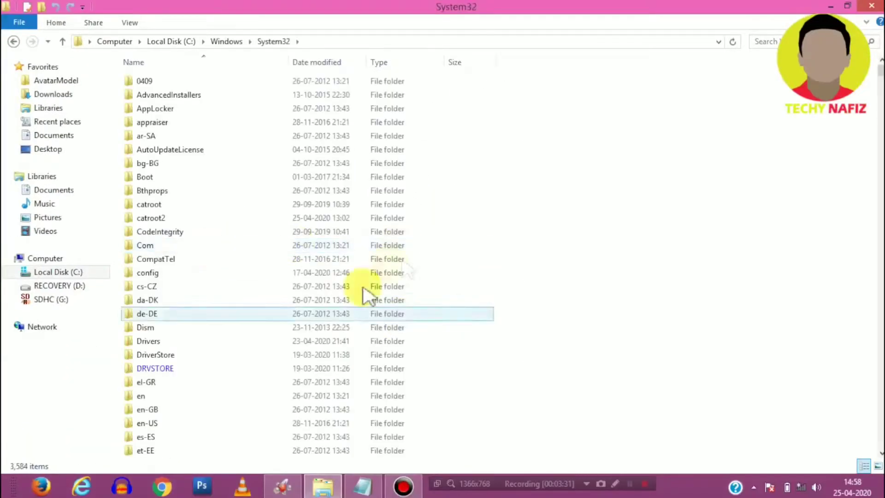
# Shift+Delete x3daudio1_0.dll through X3DAudio1_7.dll, confirming and granting administrator permission
pyautogui.scroll(-1, 524, 256)
pyautogui.scroll(-1, 498, 376)
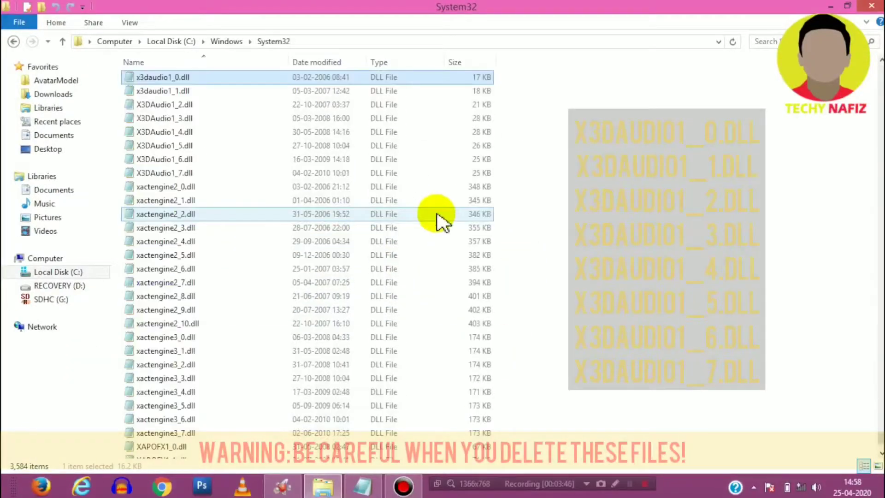
pyautogui.scroll(5, 349, 217)
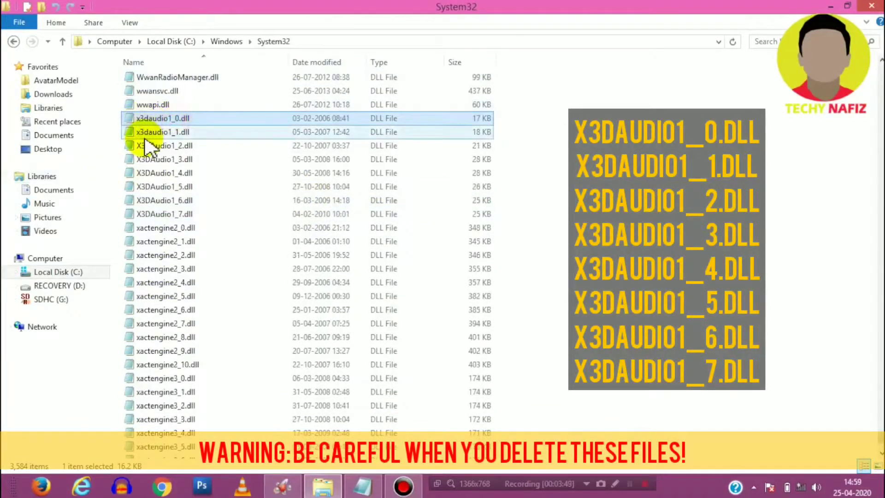
pyautogui.click(166, 132)
pyautogui.click(160, 201)
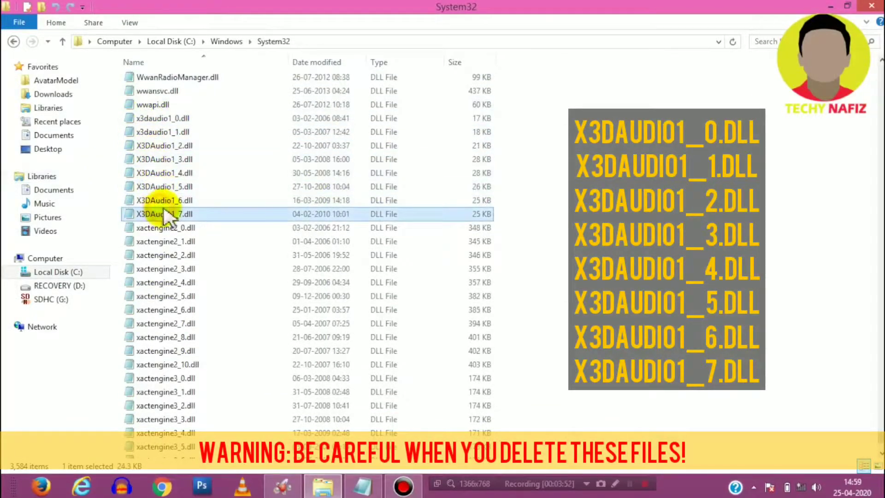
pyautogui.click(176, 119)
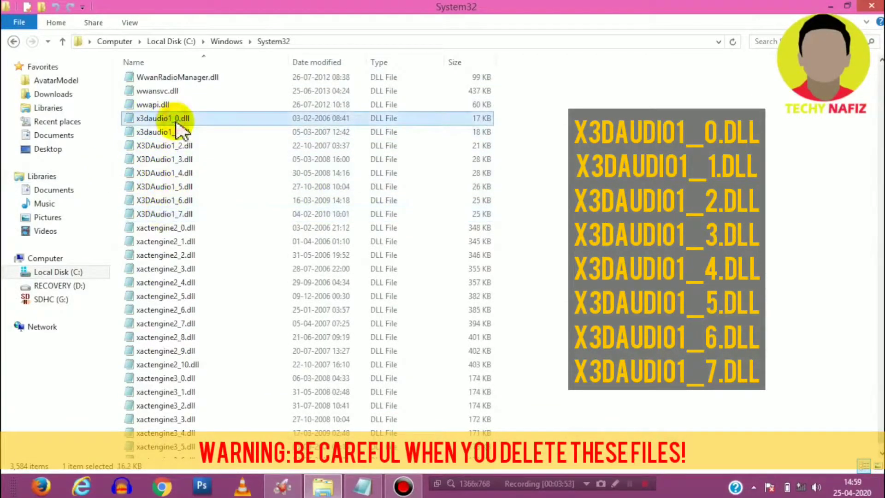
pyautogui.keyDown('shift'); pyautogui.click(189, 214); pyautogui.keyUp('shift')
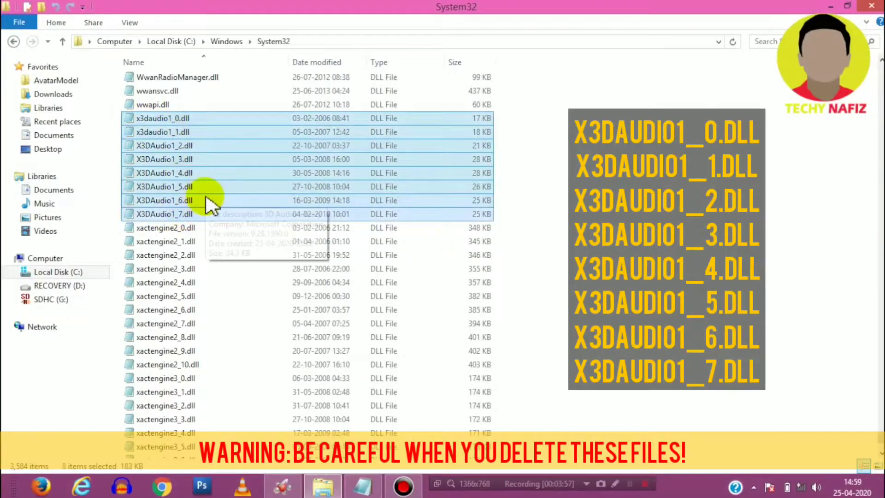
pyautogui.hotkey('shift', 'Delete')
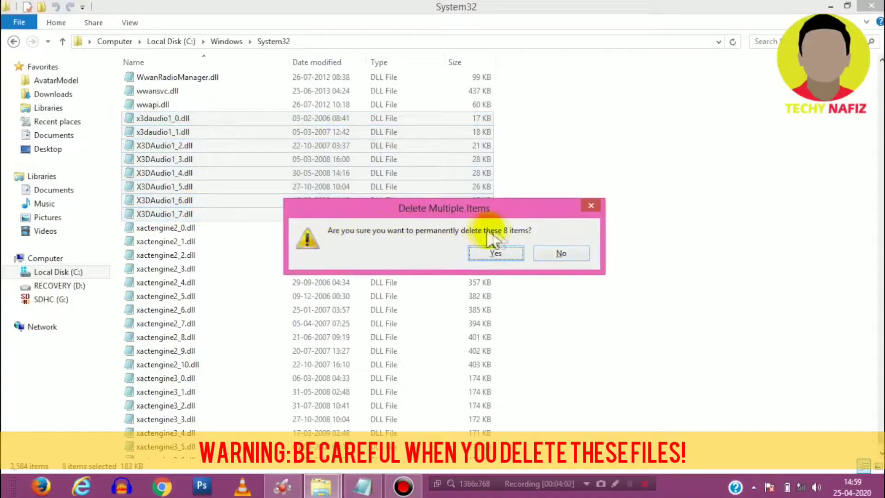
pyautogui.click(479, 263)
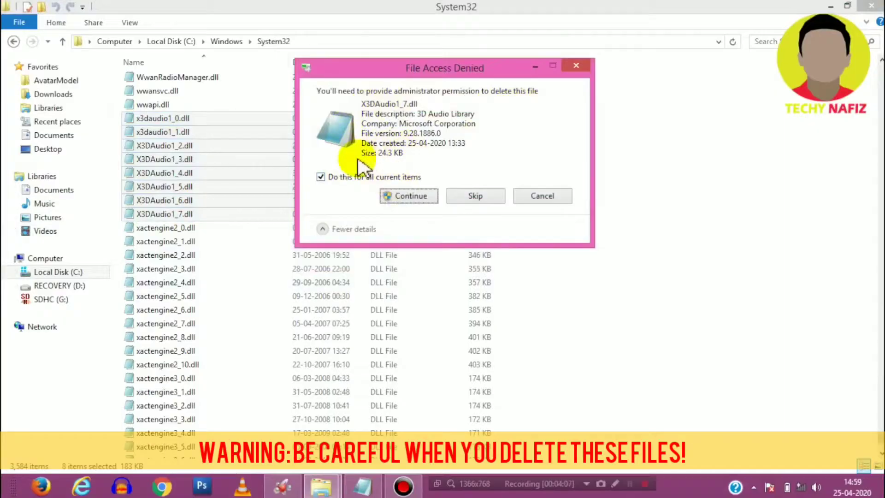
pyautogui.click(436, 199)
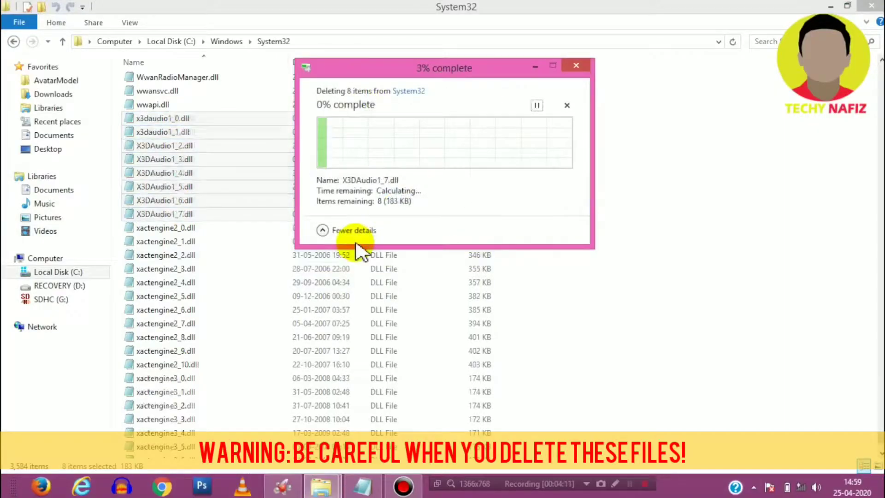
# Select XAudio2_0.dll through XAudio2_7.dll and delete them via the right-click menu, confirming
pyautogui.scroll(-2, 281, 253)
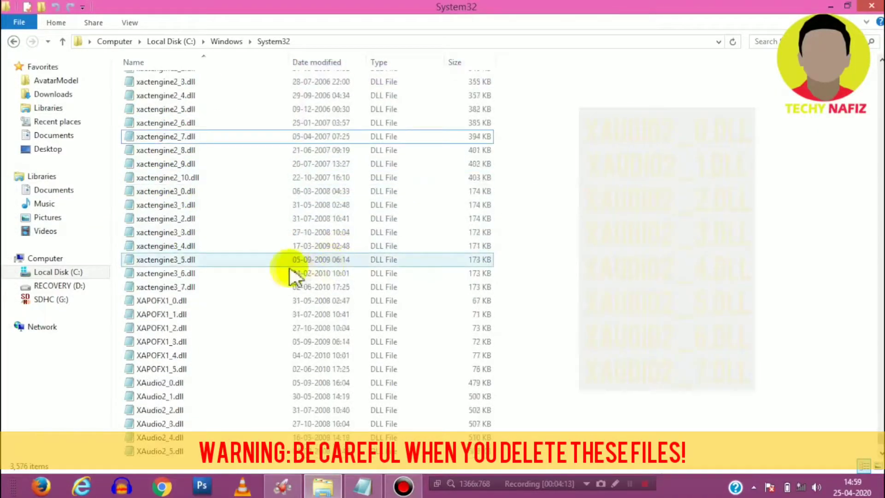
pyautogui.scroll(-5, 290, 276)
pyautogui.click(177, 180)
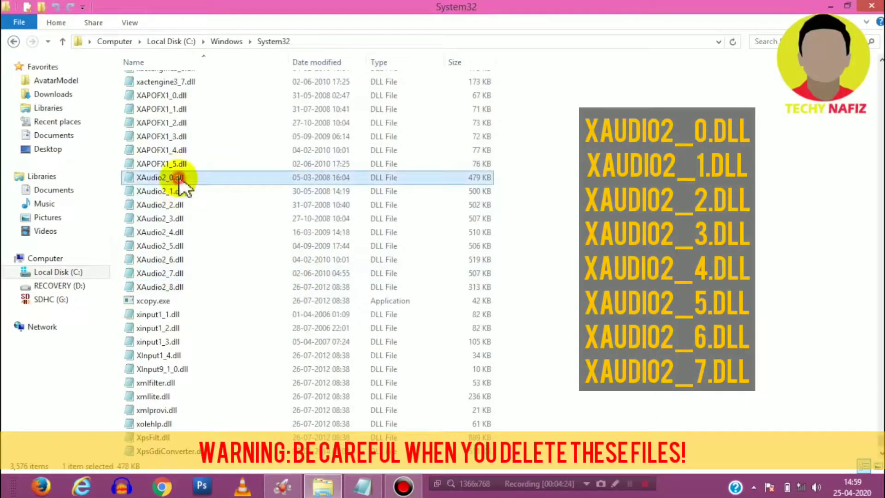
pyautogui.keyDown('ctrl'); pyautogui.click(187, 273); pyautogui.keyUp('ctrl')
pyautogui.keyDown('shift'); pyautogui.click(195, 180); pyautogui.keyUp('shift')
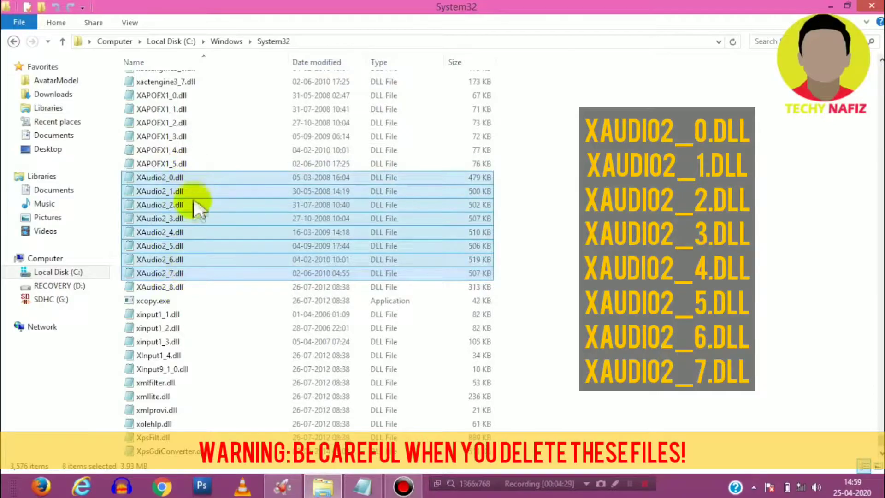
pyautogui.rightClick(169, 207)
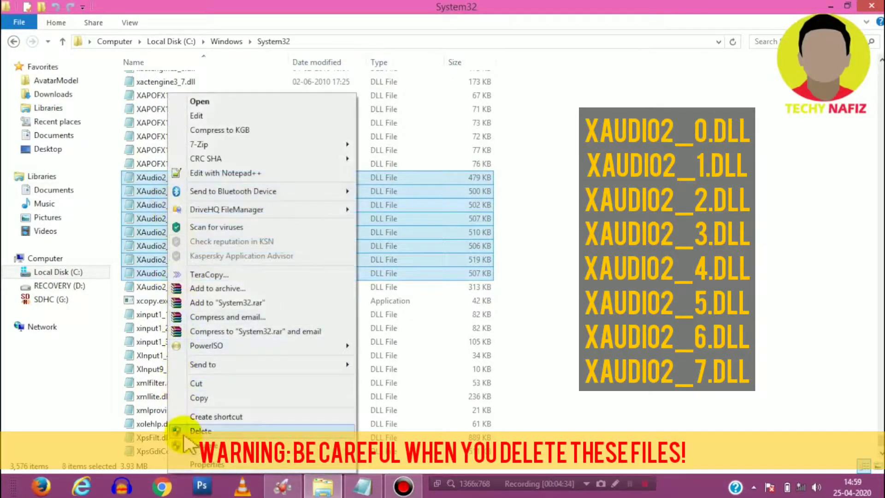
pyautogui.click(224, 431)
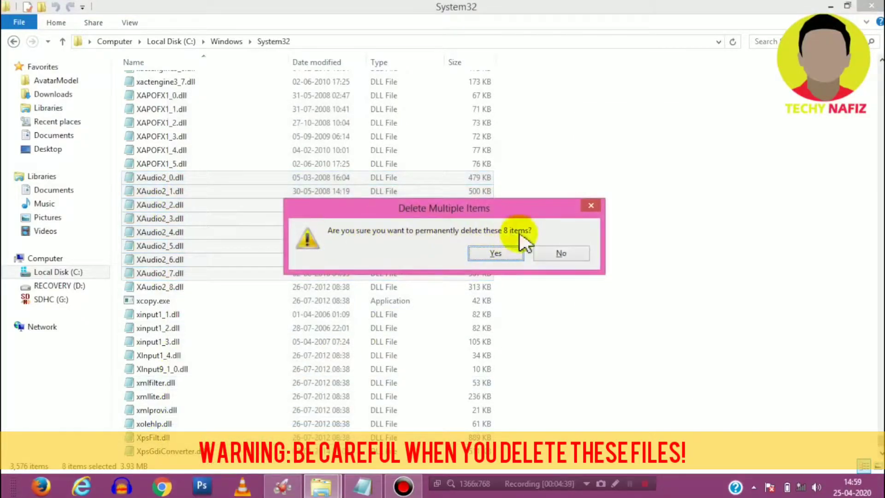
pyautogui.click(504, 254)
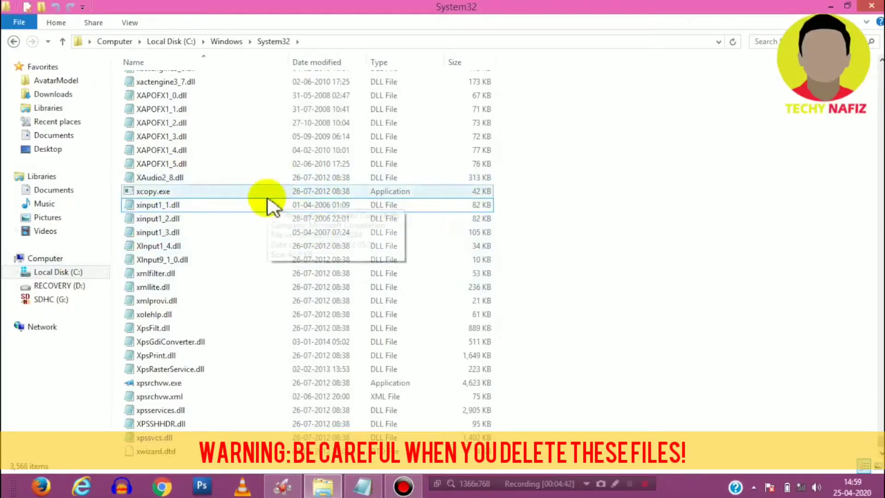
# In SysWOW64, permanently delete the eight X3DAudio1 DLLs, granting administrator permission
pyautogui.click(229, 42)
pyautogui.scroll(-2, 185, 360)
pyautogui.doubleClick(148, 382)
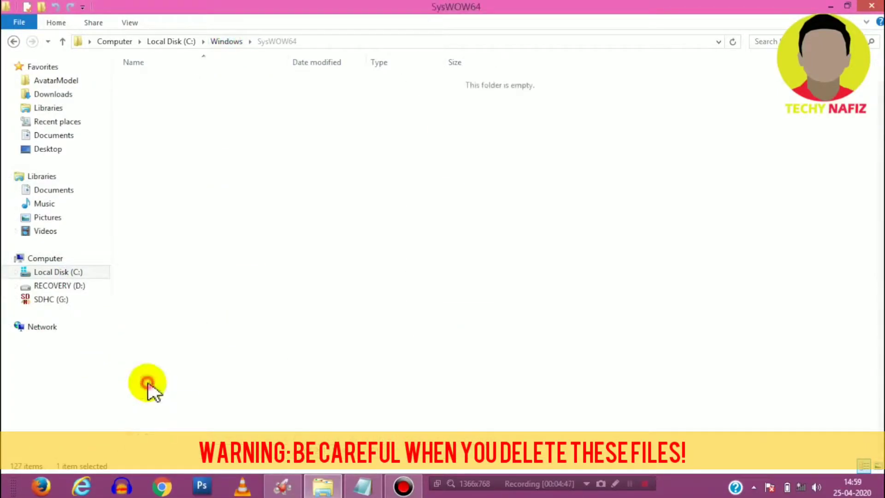
pyautogui.scroll(-15, 272, 302)
pyautogui.scroll(-10, 290, 287)
pyautogui.scroll(4, 255, 276)
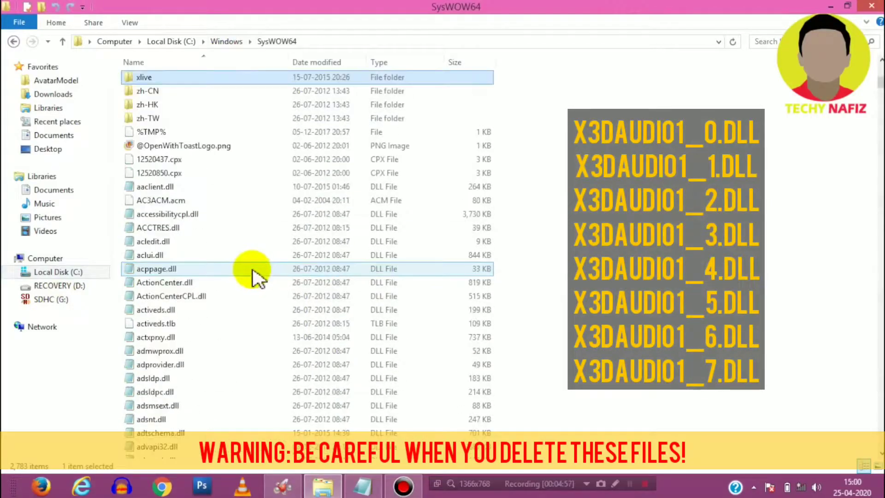
pyautogui.write('x3d')
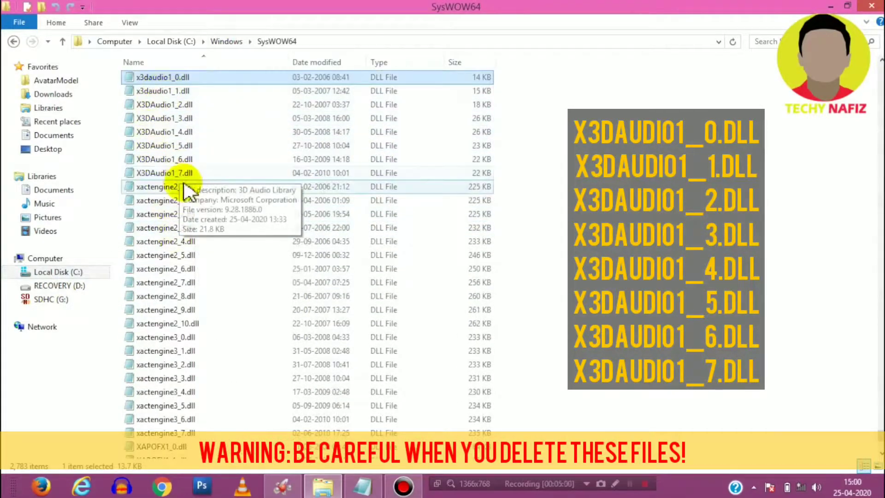
pyautogui.keyDown('shift'); pyautogui.click(189, 172); pyautogui.keyUp('shift')
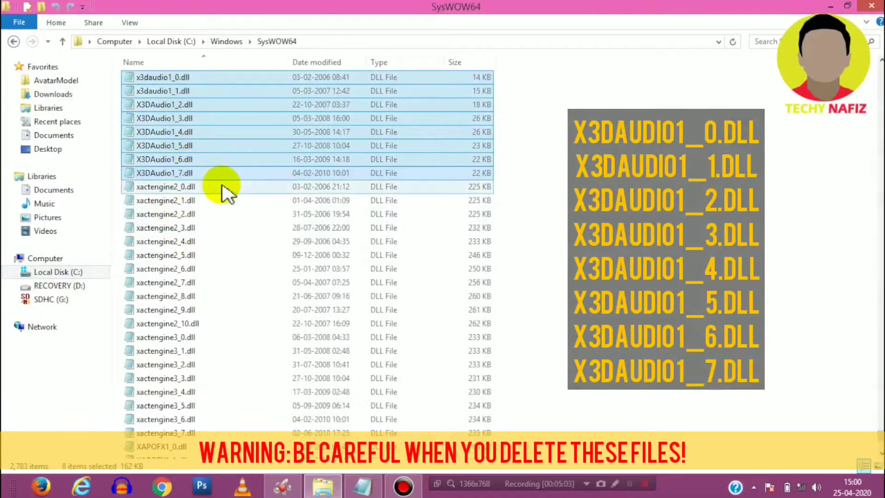
pyautogui.hotkey('shift', 'Delete')
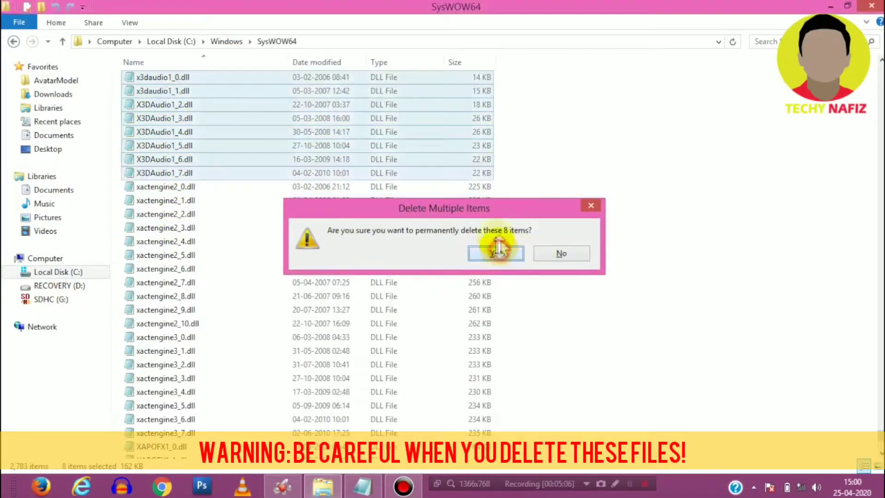
pyautogui.click(498, 254)
pyautogui.click(409, 196)
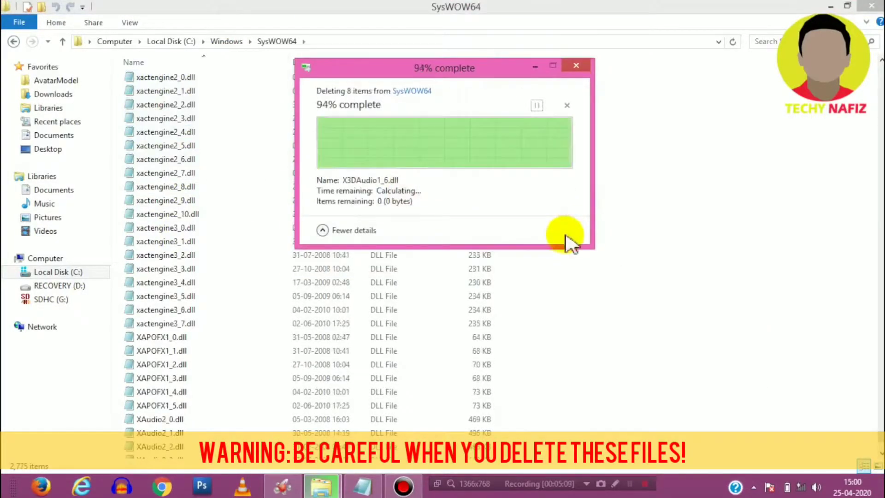
# Delete XAudio2_0.dll through XAudio2_7.dll from SysWOW64 and confirm
pyautogui.scroll(-5, 461, 245)
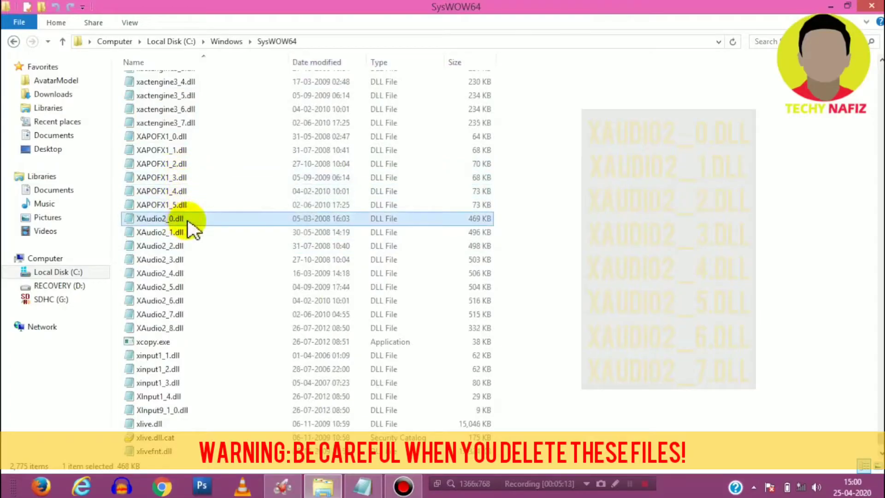
pyautogui.moveTo(184, 220); pyautogui.dragTo(189, 316)
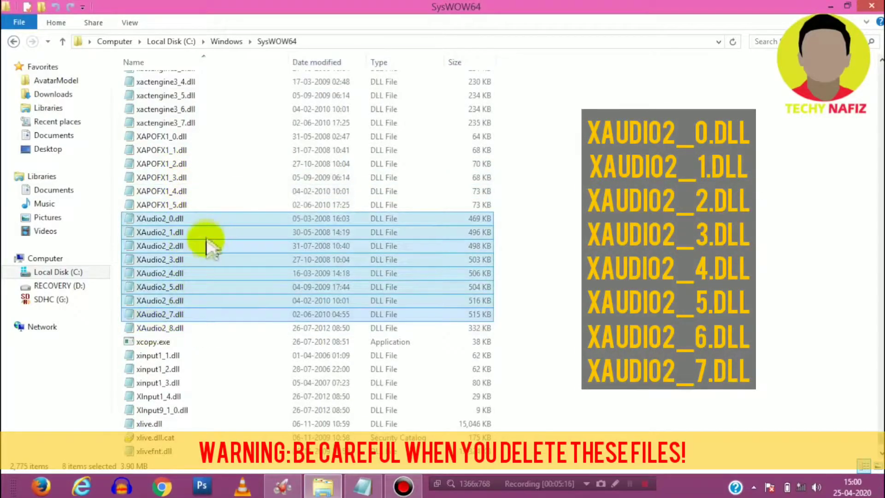
pyautogui.rightClick(183, 289)
pyautogui.click(235, 428)
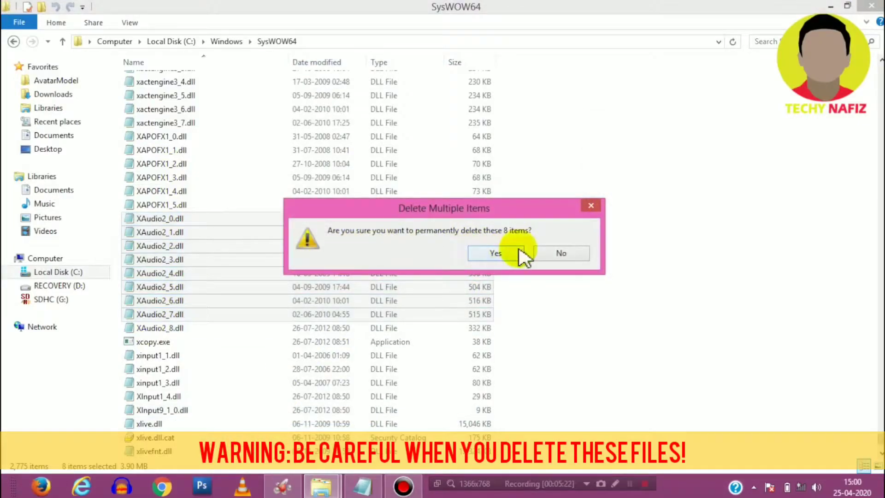
pyautogui.click(520, 254)
# Close Explorer, extract DirectX.rar into a DirectX folder on the desktop and open it
pyautogui.click(872, 6)
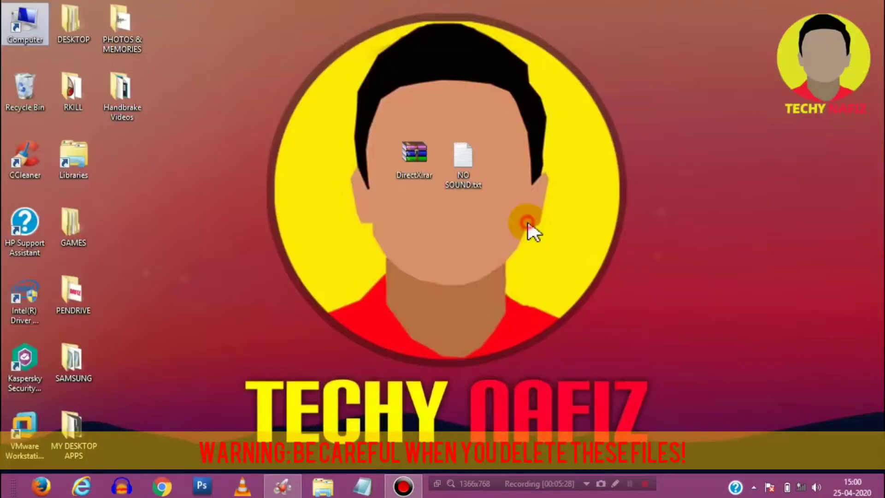
pyautogui.rightClick(400, 163)
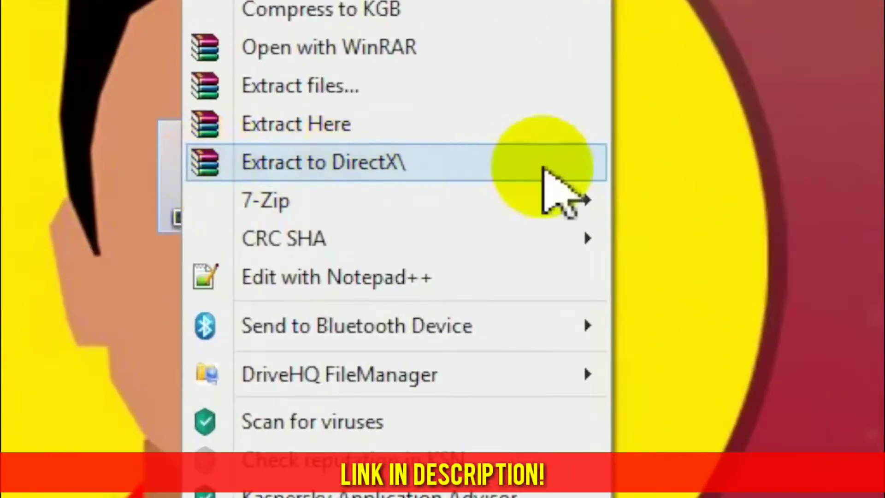
pyautogui.click(547, 168)
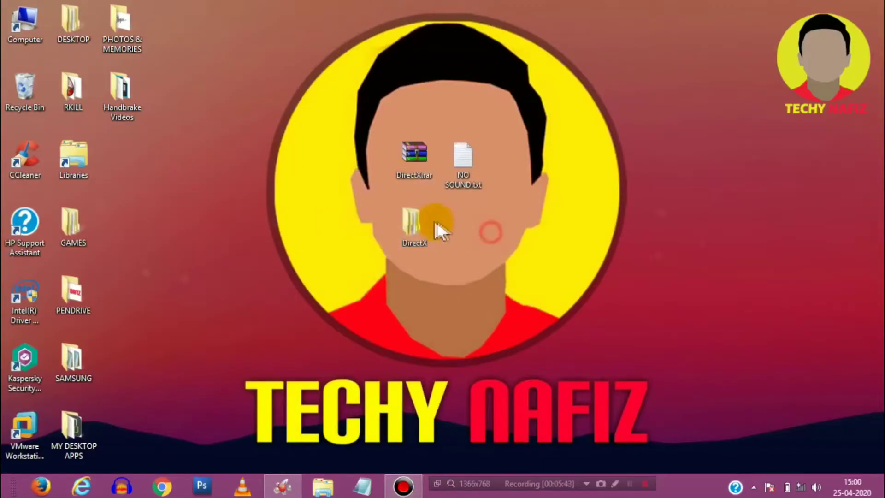
pyautogui.doubleClick(428, 224)
# Run DXSETUP.exe from the inner DirectX subfolder
pyautogui.doubleClick(200, 84)
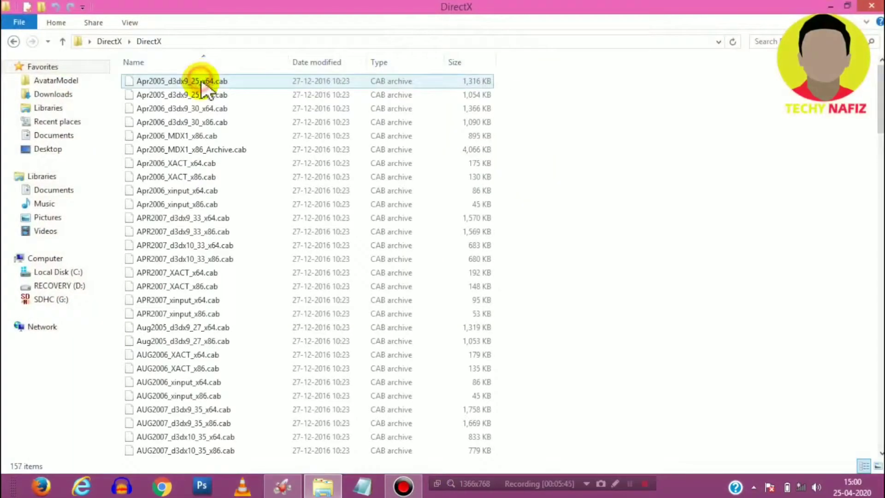
pyautogui.scroll(-6, 323, 220)
pyautogui.scroll(-7, 297, 217)
pyautogui.scroll(-6, 263, 212)
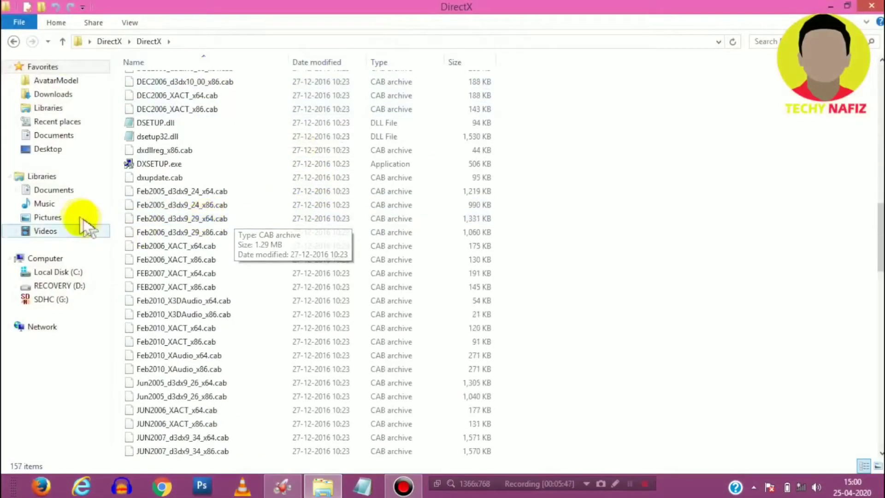
pyautogui.click(146, 165)
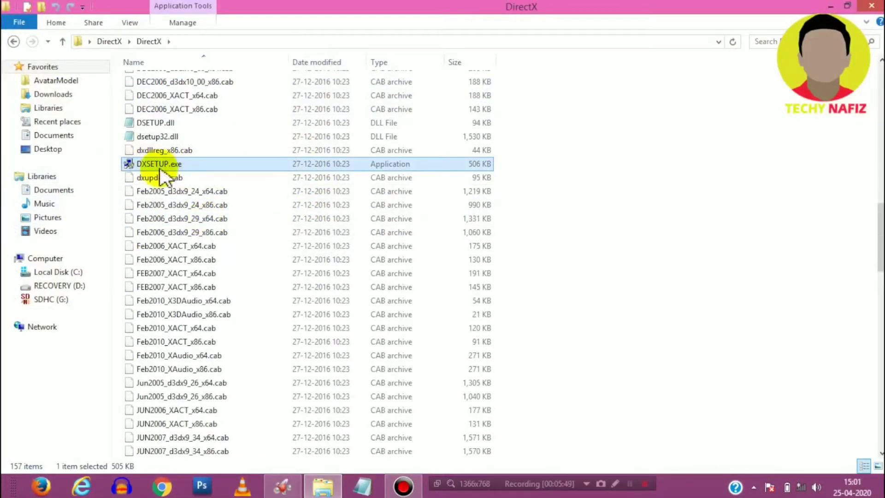
pyautogui.moveTo(159, 164)
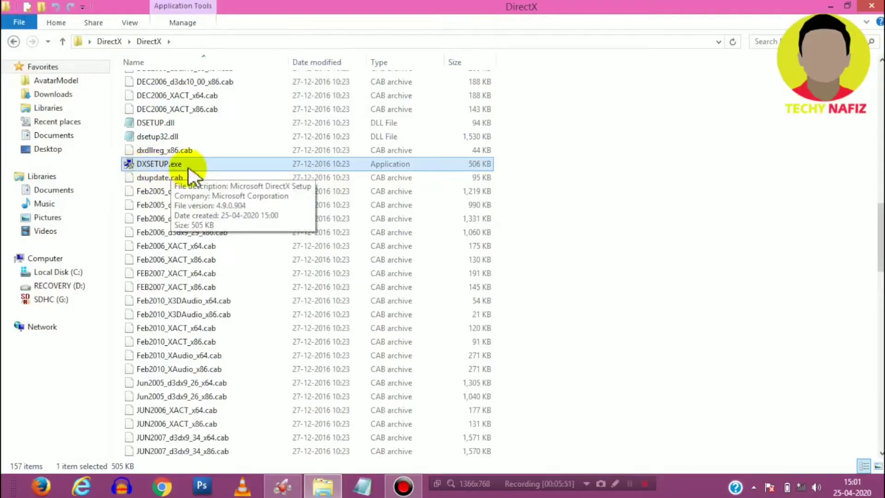
pyautogui.doubleClick(188, 166)
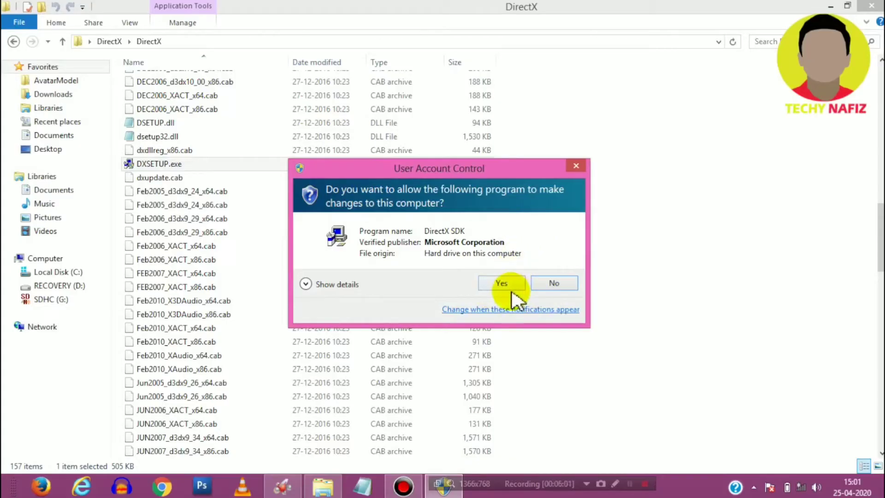
# Approve UAC, accept the licence agreement, install the DirectX runtime and finish setup
pyautogui.click(512, 290)
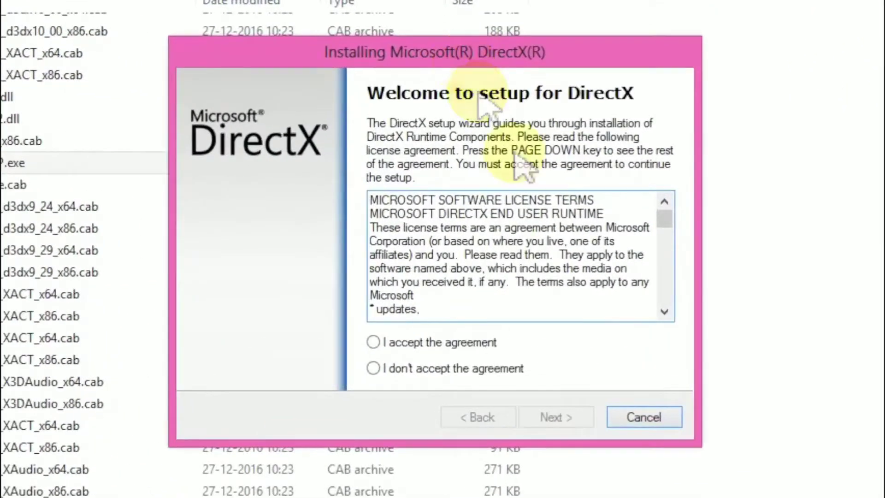
pyautogui.click(442, 344)
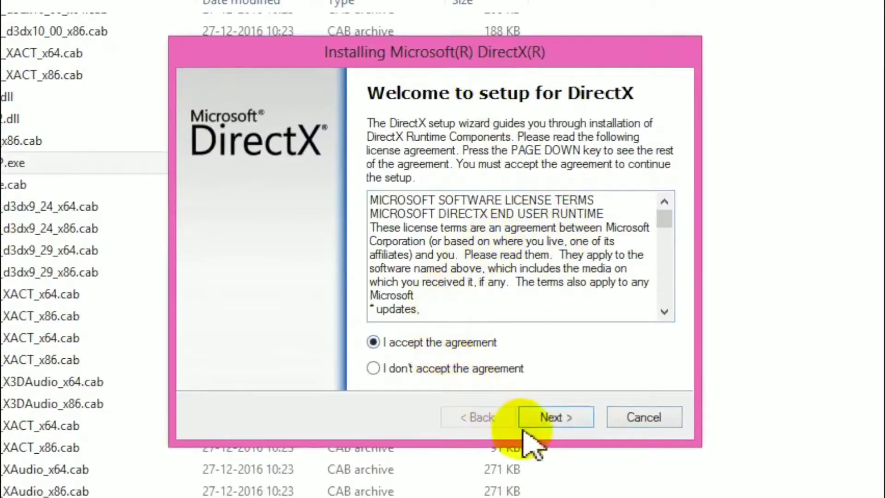
pyautogui.click(543, 424)
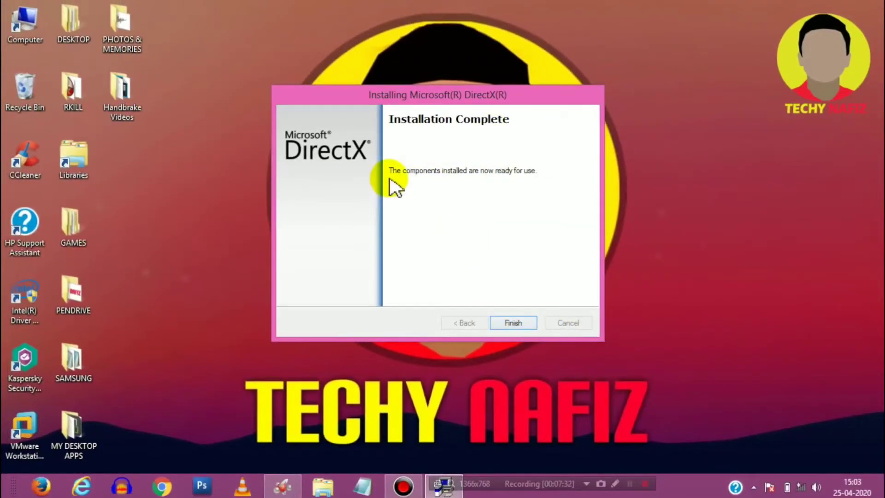
pyautogui.click(504, 324)
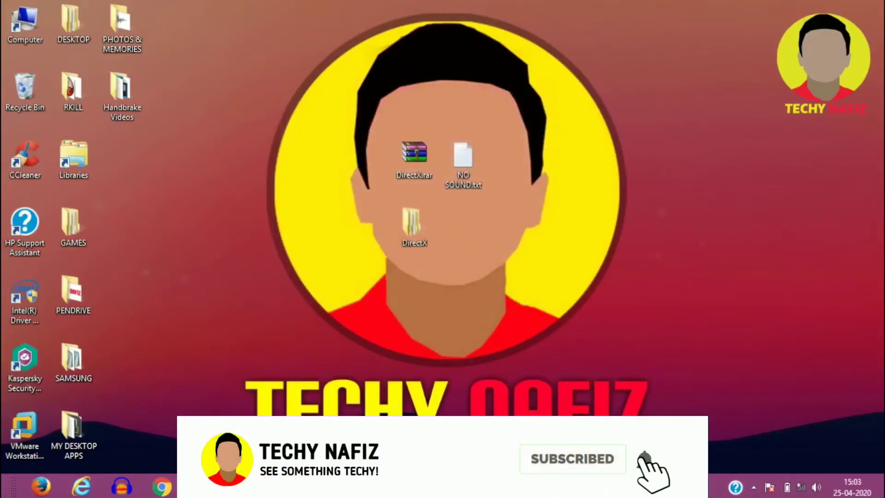
# Browse to C:\Program Files\Rockstar Games\Grand Theft Auto V and run Launcher.exe again
pyautogui.doubleClick(21, 34)
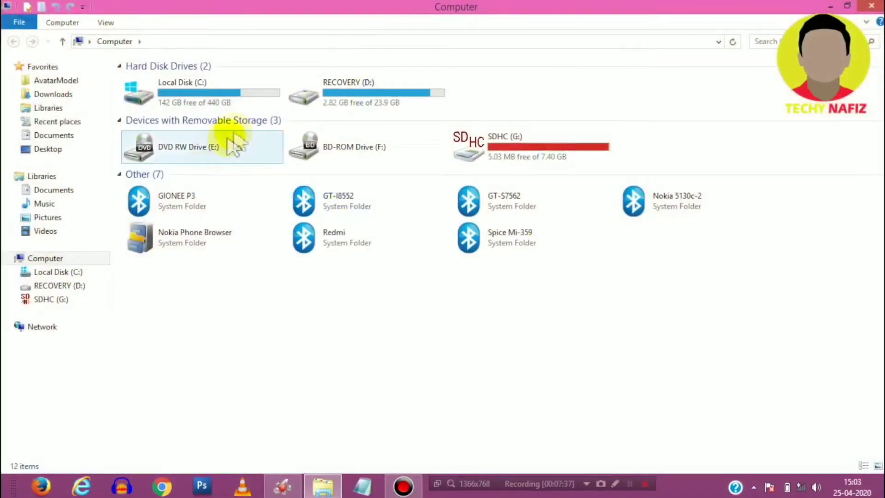
pyautogui.doubleClick(231, 95)
pyautogui.doubleClick(171, 194)
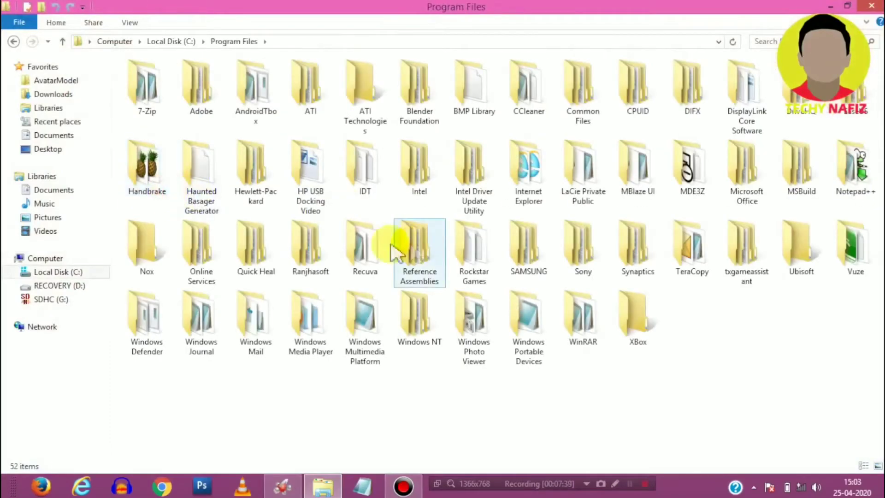
pyautogui.doubleClick(465, 258)
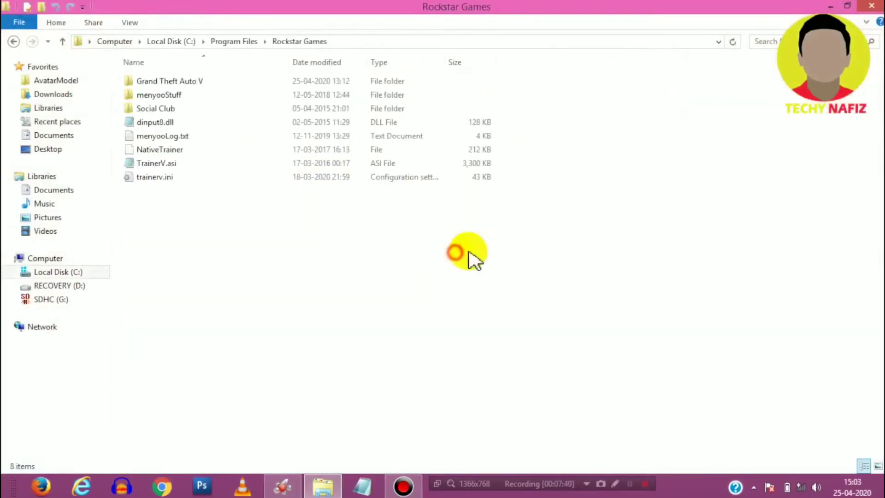
pyautogui.doubleClick(237, 82)
pyautogui.click(497, 164)
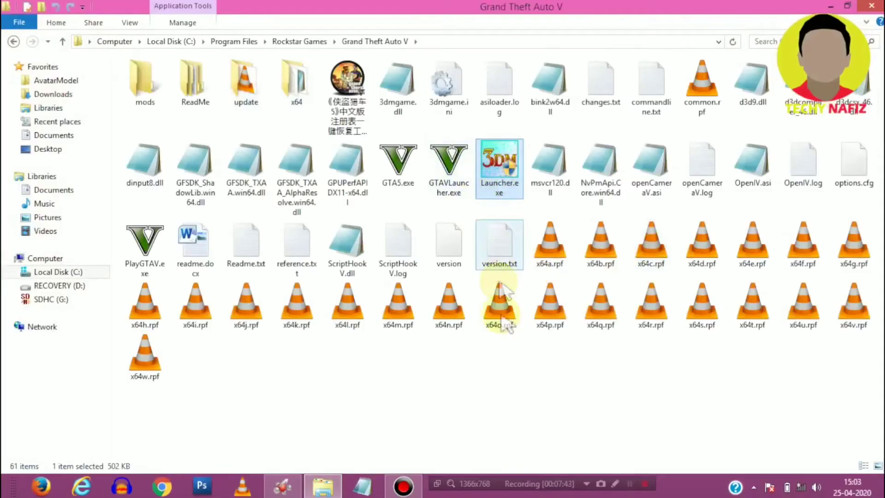
pyautogui.doubleClick(494, 174)
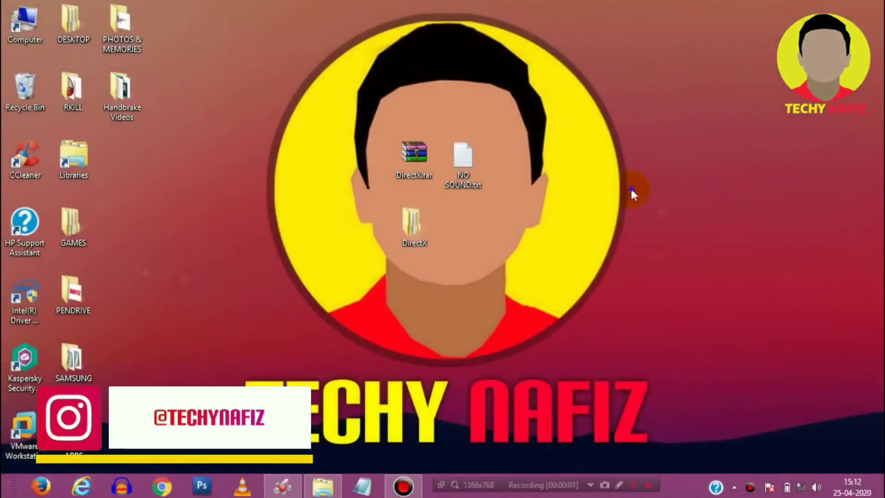
# Refresh the desktop, then drag DirectX.rar, NO SOUND.txt and the DirectX folder to the right edge
pyautogui.rightClick(630, 187)
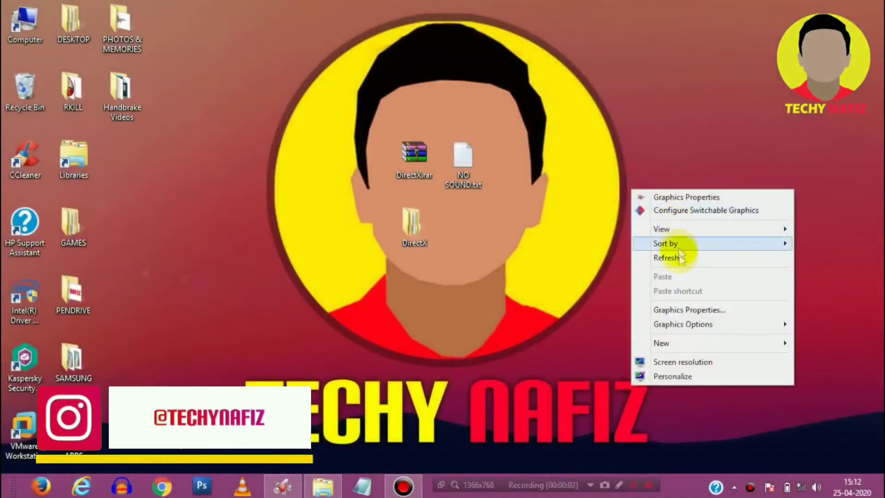
pyautogui.click(508, 171)
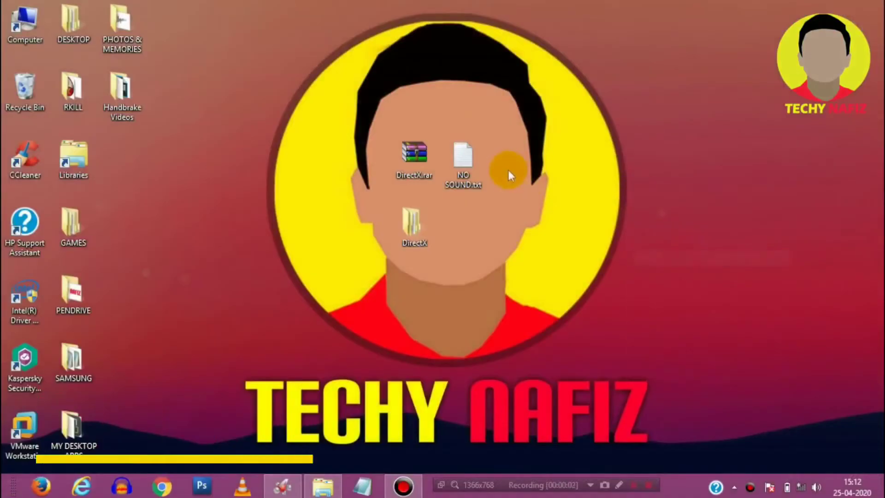
pyautogui.rightClick(655, 193)
pyautogui.moveTo(251, 132); pyautogui.dragTo(883, 319)
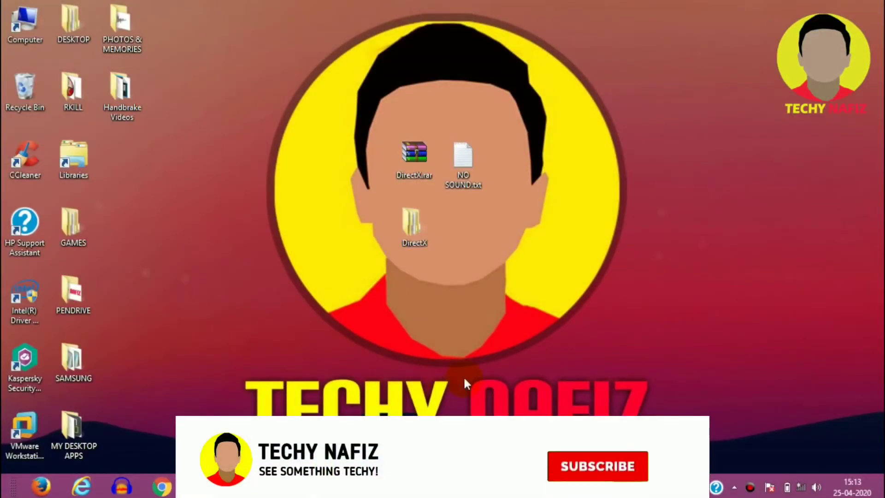
pyautogui.click(465, 164)
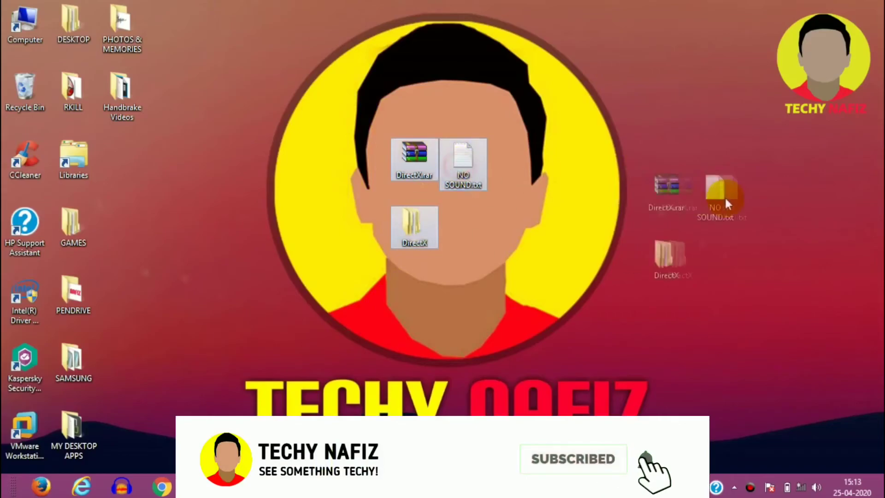
pyautogui.moveTo(725, 195); pyautogui.dragTo(779, 258)
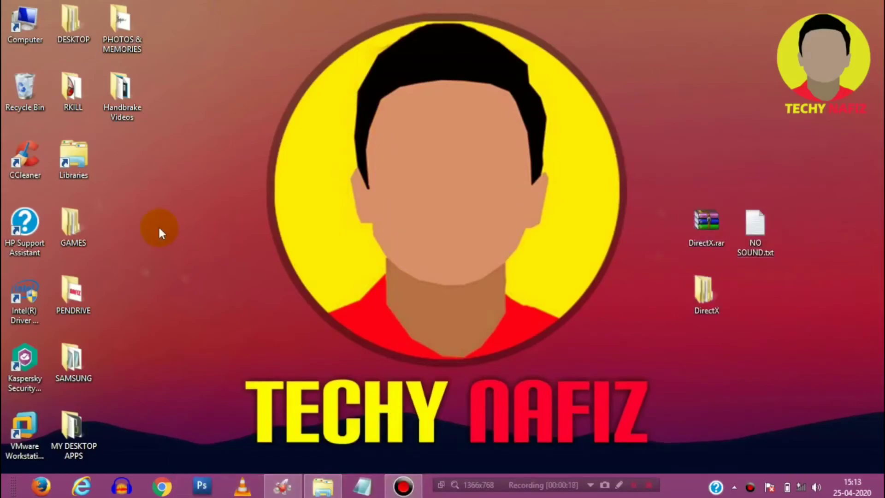